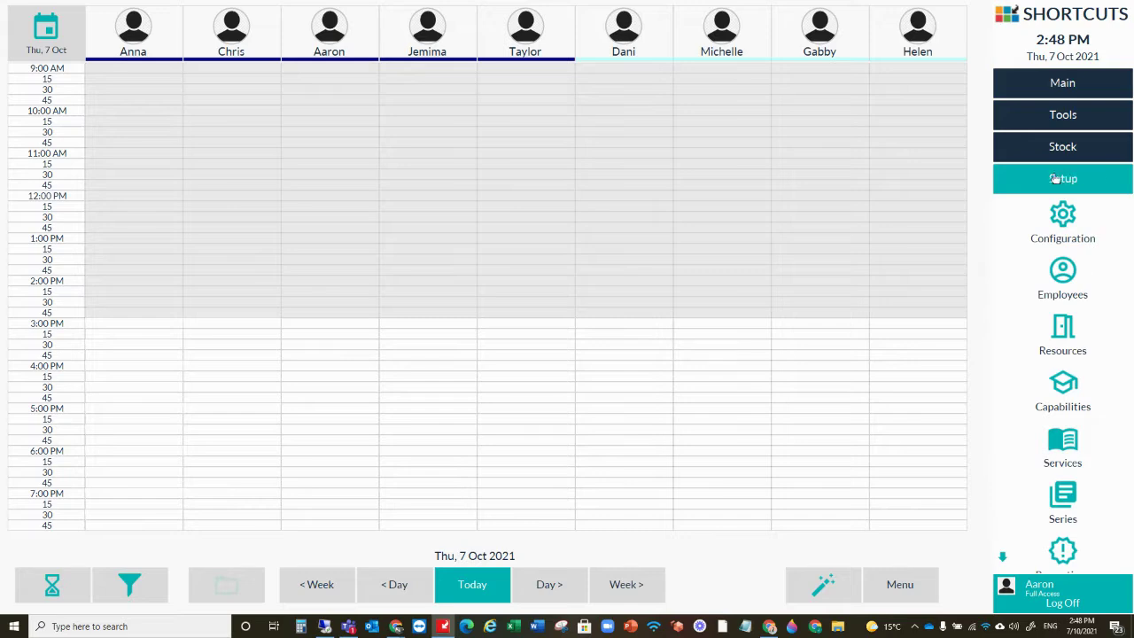
Step: Open the Business configuration and set Monday's opening hours to 9:00 AM to 7:00 PM
{"action": "left_click", "coordinate": [1066, 215]}
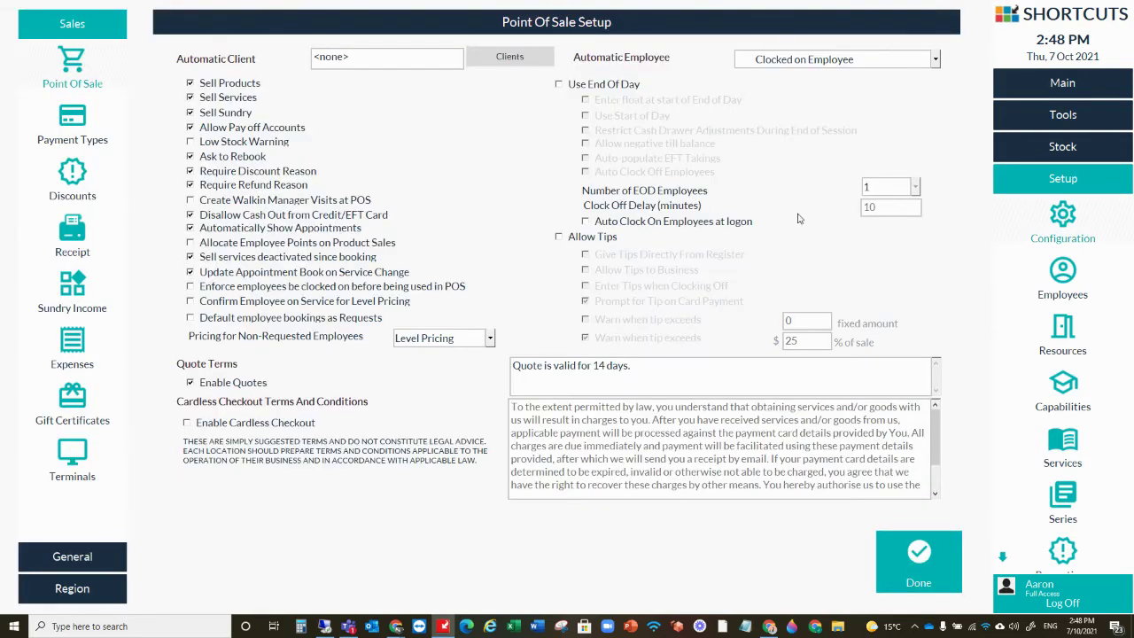
{"action": "left_click", "coordinate": [60, 558]}
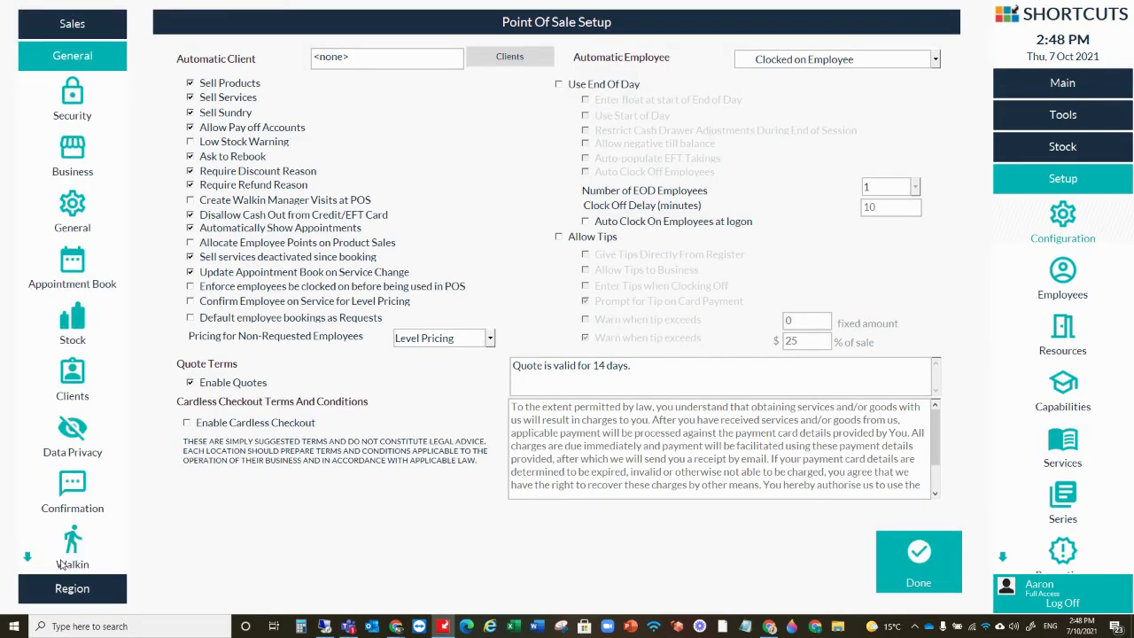
{"action": "left_click", "coordinate": [72, 152]}
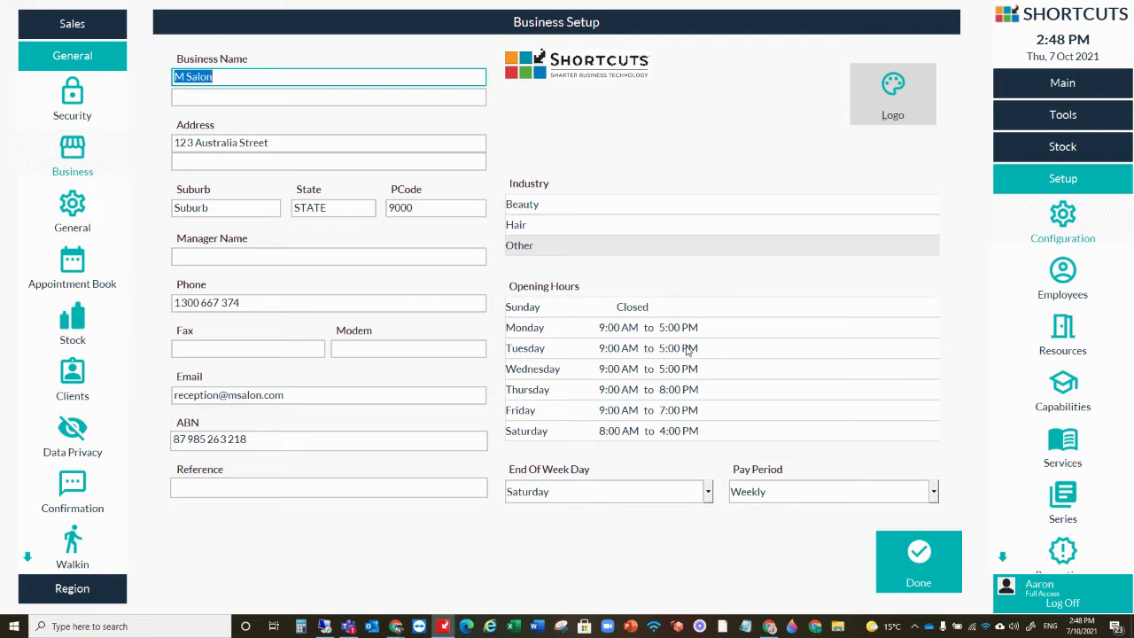
{"action": "left_click", "coordinate": [645, 328]}
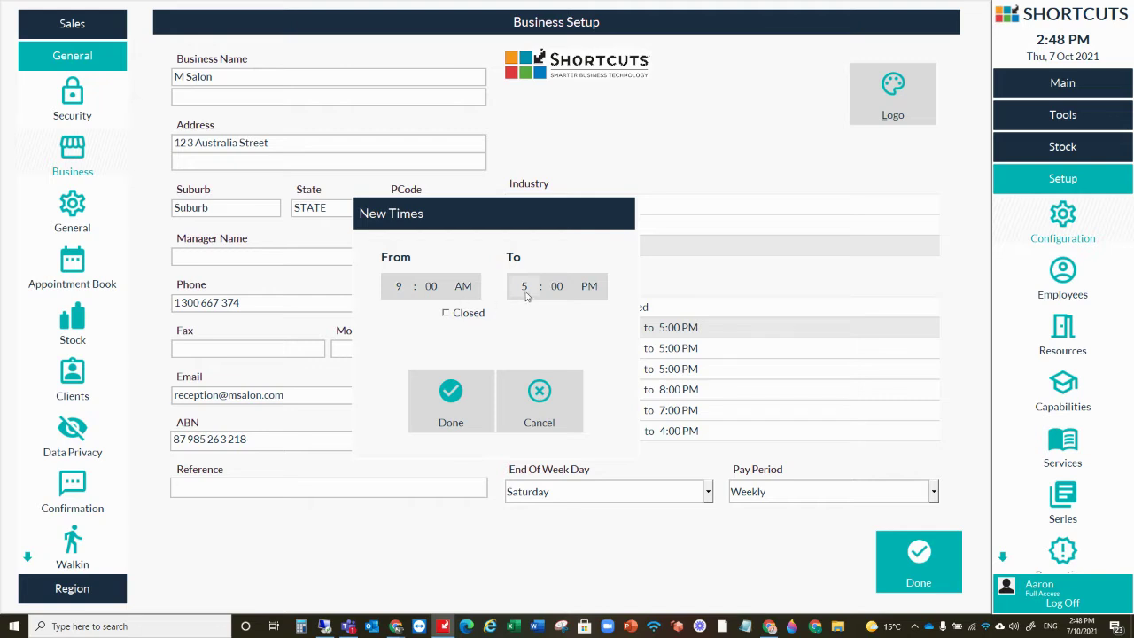
{"action": "left_click", "coordinate": [477, 396]}
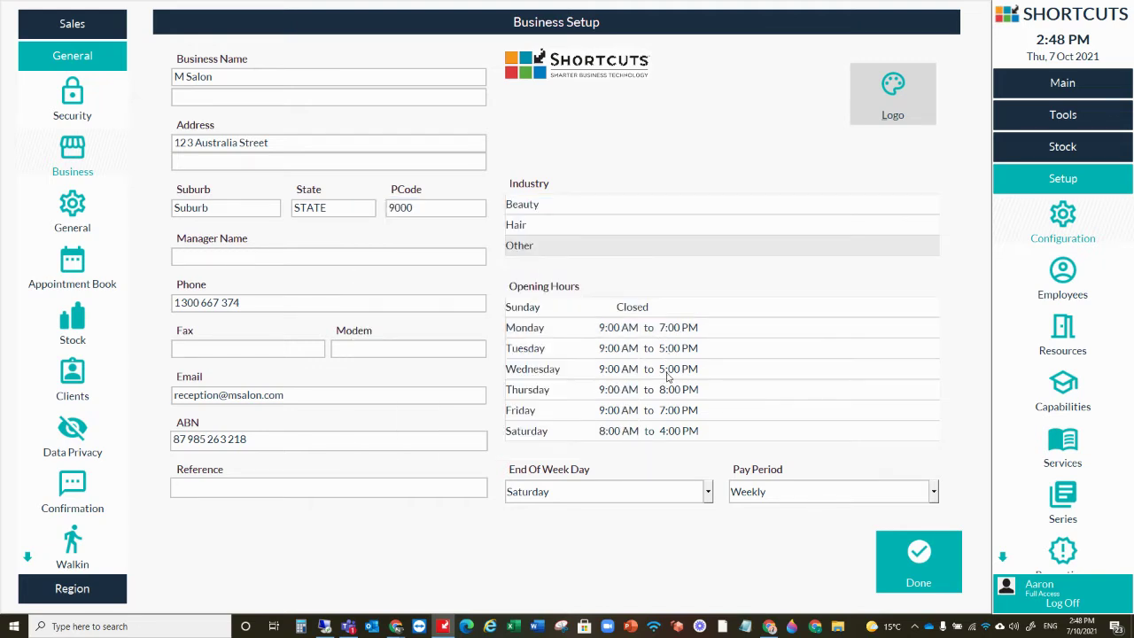
Step: Set Wednesday's closing time to 7:00 PM and save the business setup
{"action": "left_click", "coordinate": [670, 373]}
{"action": "left_click", "coordinate": [528, 288]}
{"action": "type", "text": "7"}
{"action": "left_click", "coordinate": [462, 415]}
{"action": "left_click", "coordinate": [929, 560]}
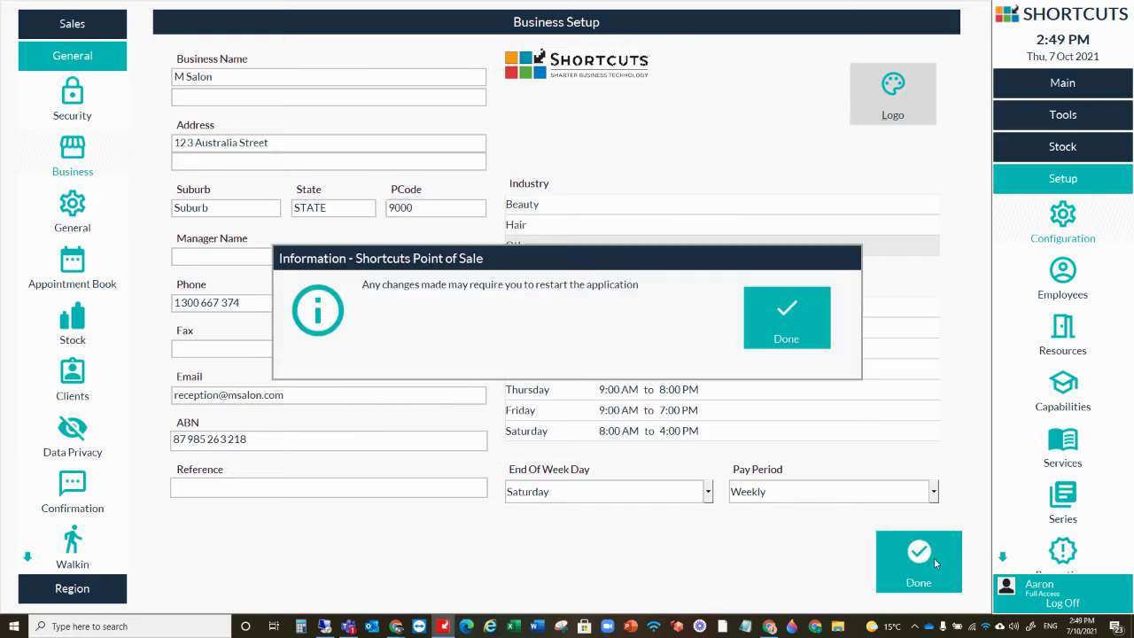
{"action": "left_click", "coordinate": [798, 315]}
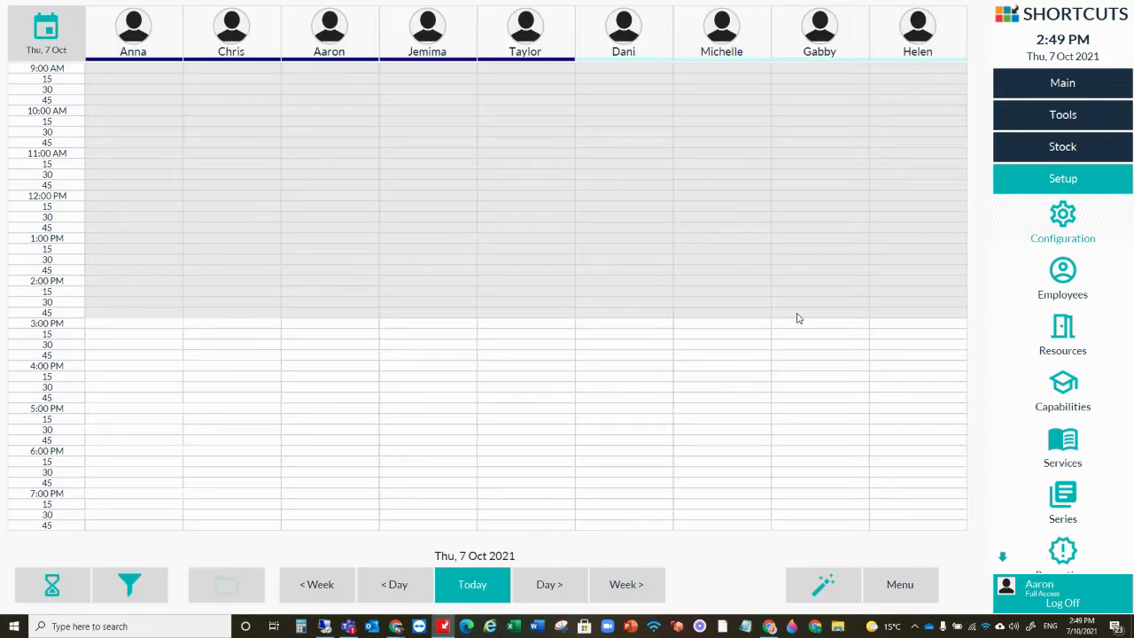
Step: Open the employee roster and filter the employees by "an"
{"action": "left_click", "coordinate": [1061, 84]}
{"action": "left_click", "coordinate": [1072, 494]}
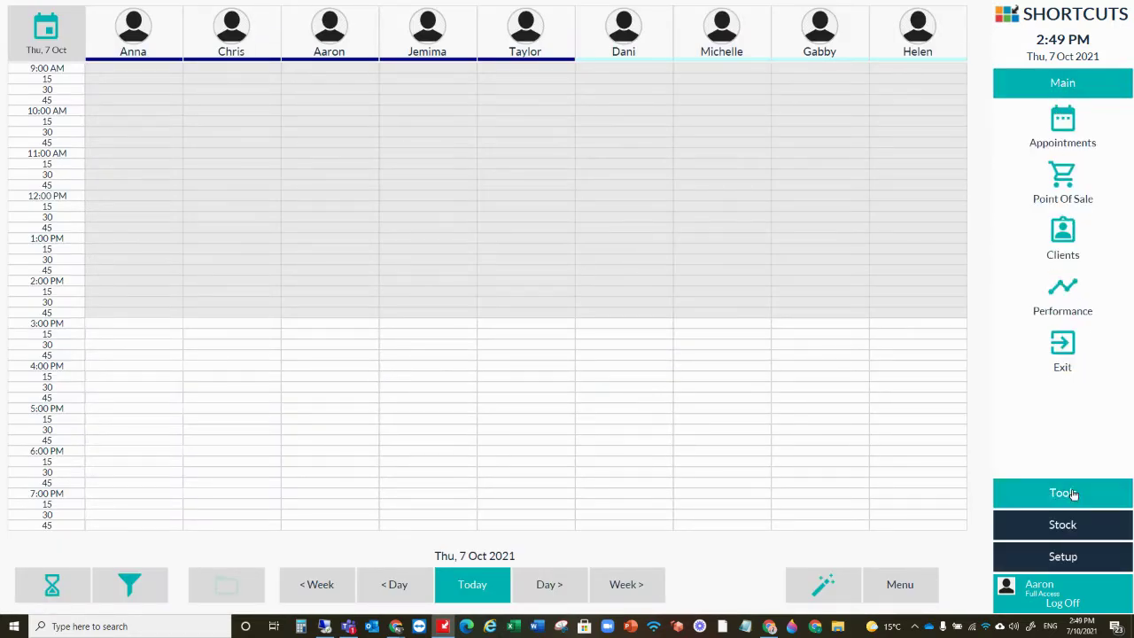
{"action": "left_click", "coordinate": [1063, 321]}
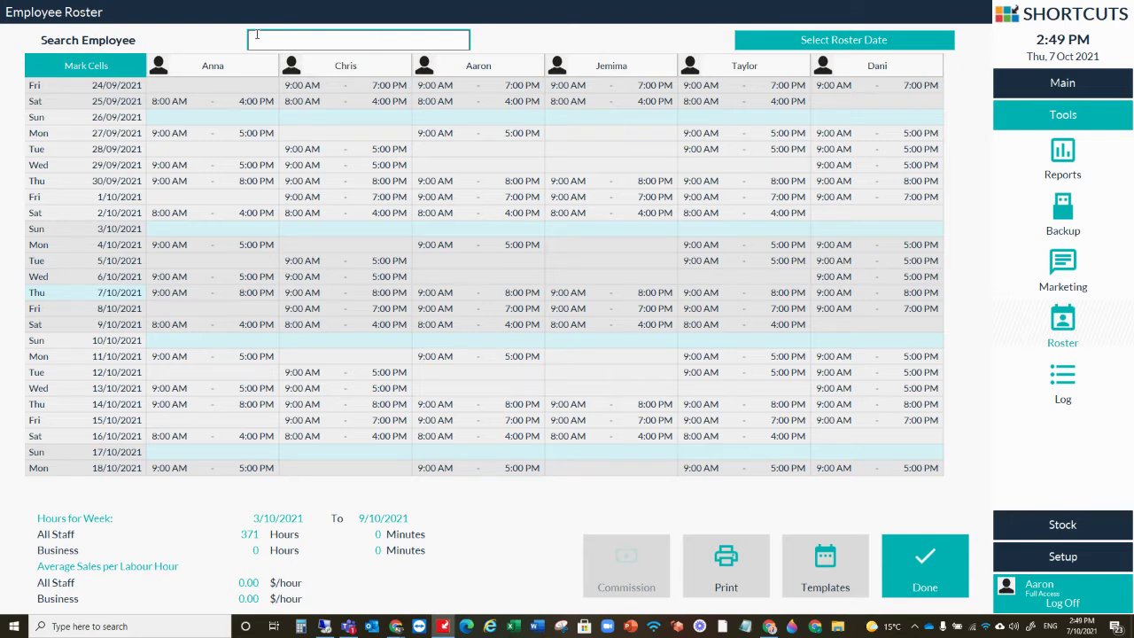
{"action": "type", "text": "an"}
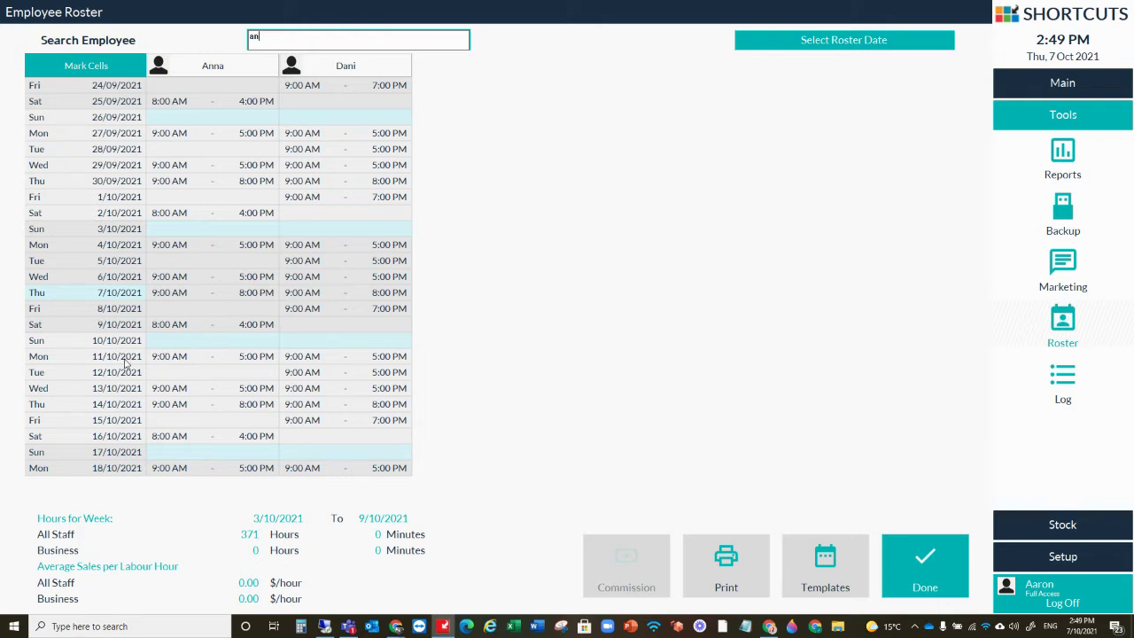
Step: Set the first listed employee's shifts on Monday 11/10/2021 and Wednesday 13/10/2021 to finish at 7:00 PM
{"action": "double_click", "coordinate": [213, 358]}
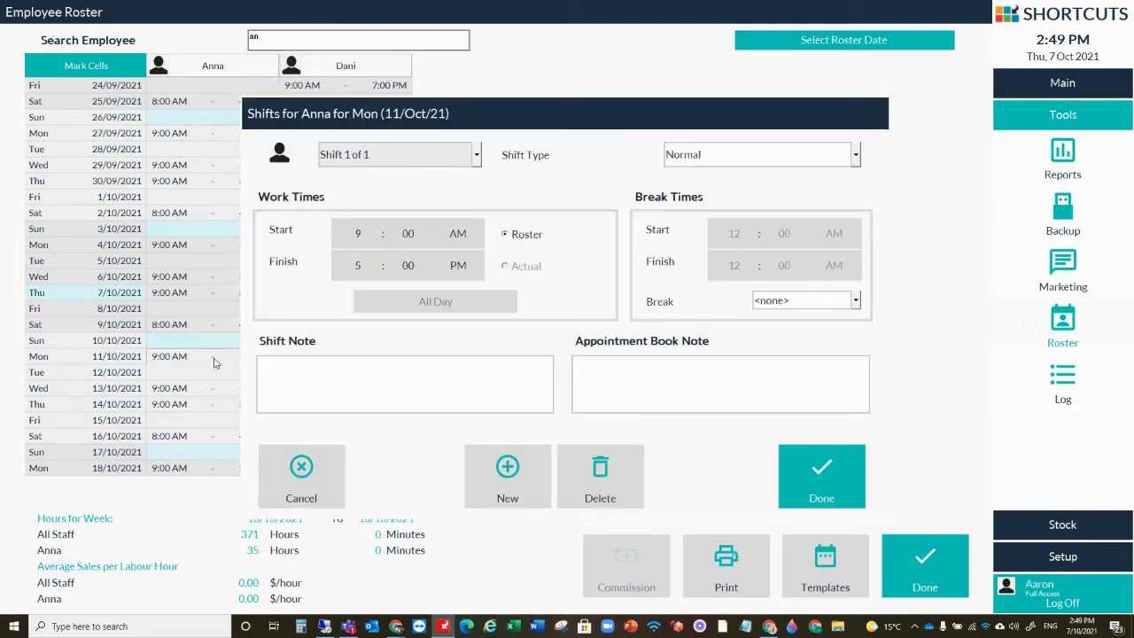
{"action": "double_click", "coordinate": [358, 270]}
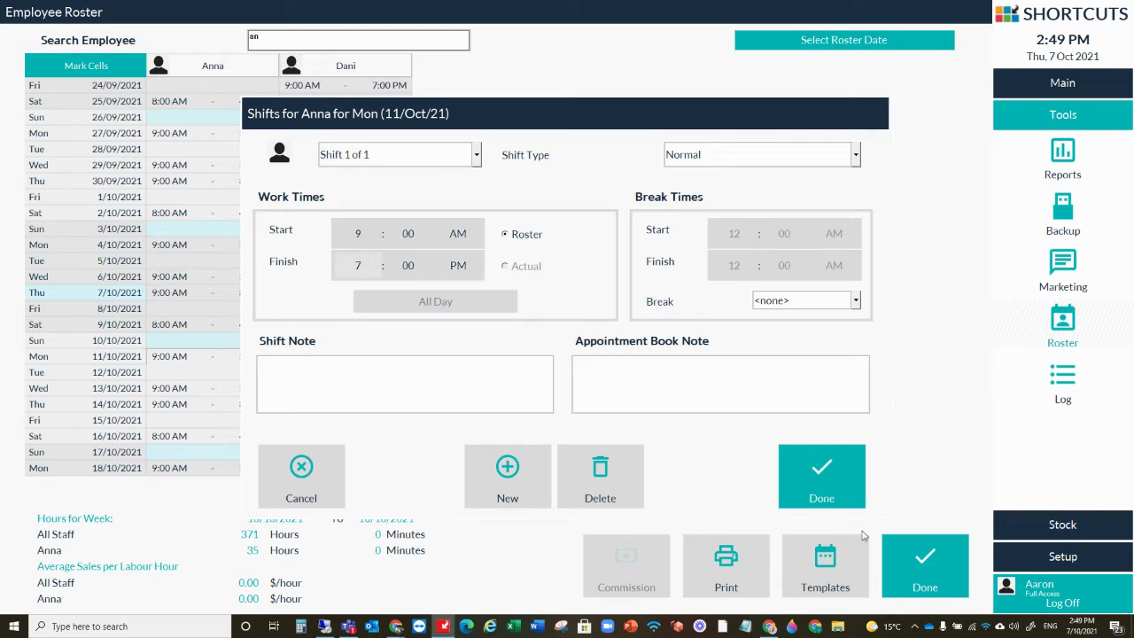
{"action": "left_click", "coordinate": [819, 478]}
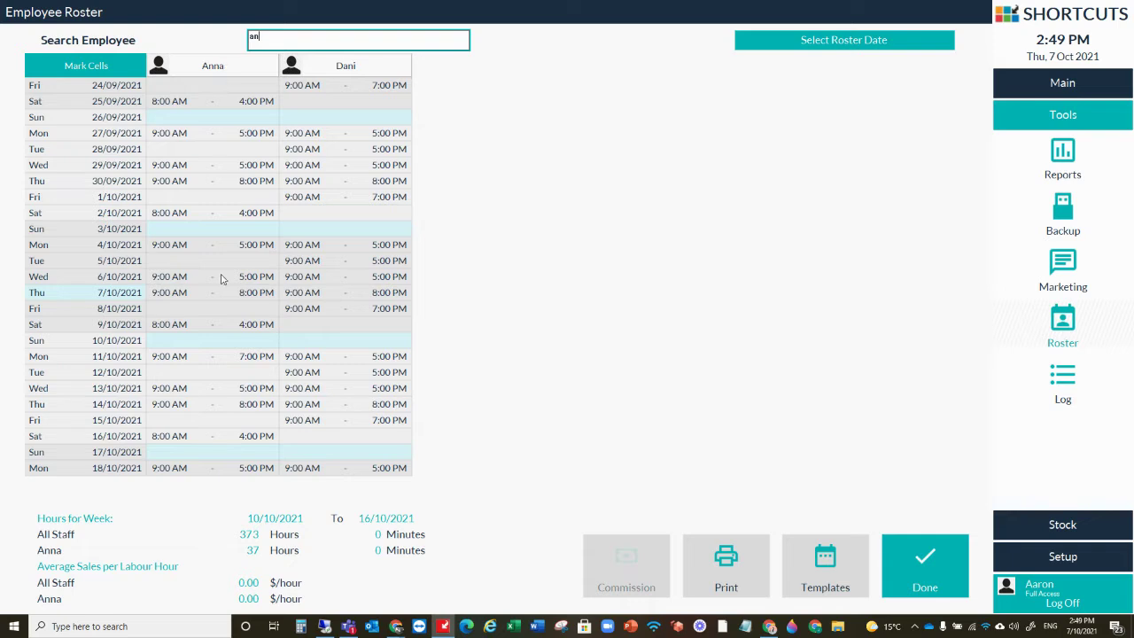
{"action": "left_click", "coordinate": [213, 387]}
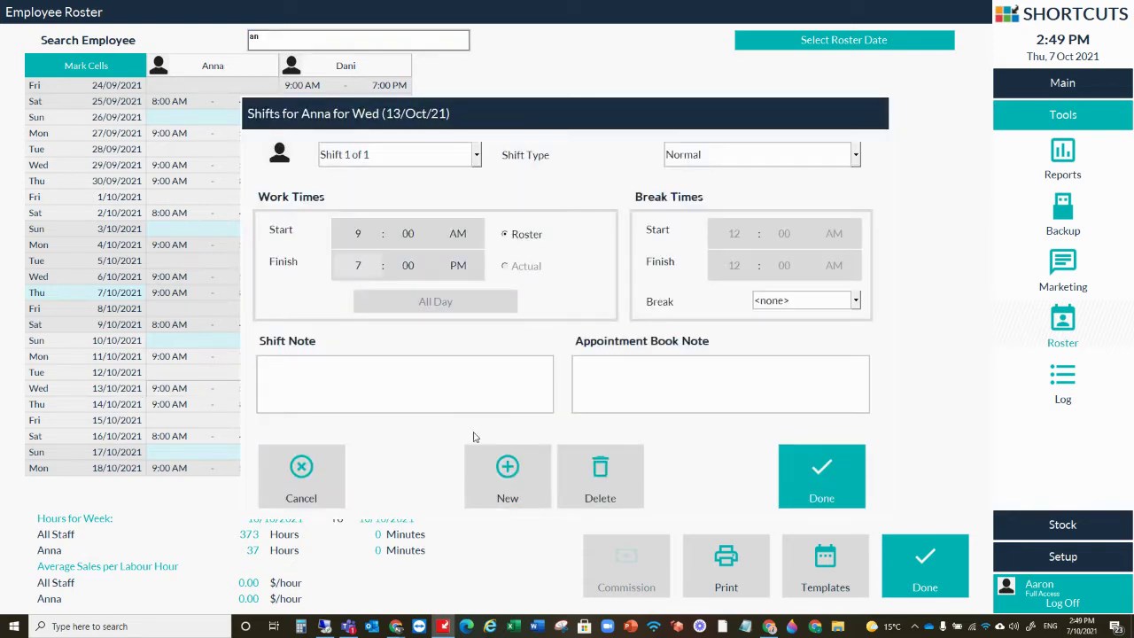
{"action": "left_click", "coordinate": [833, 477]}
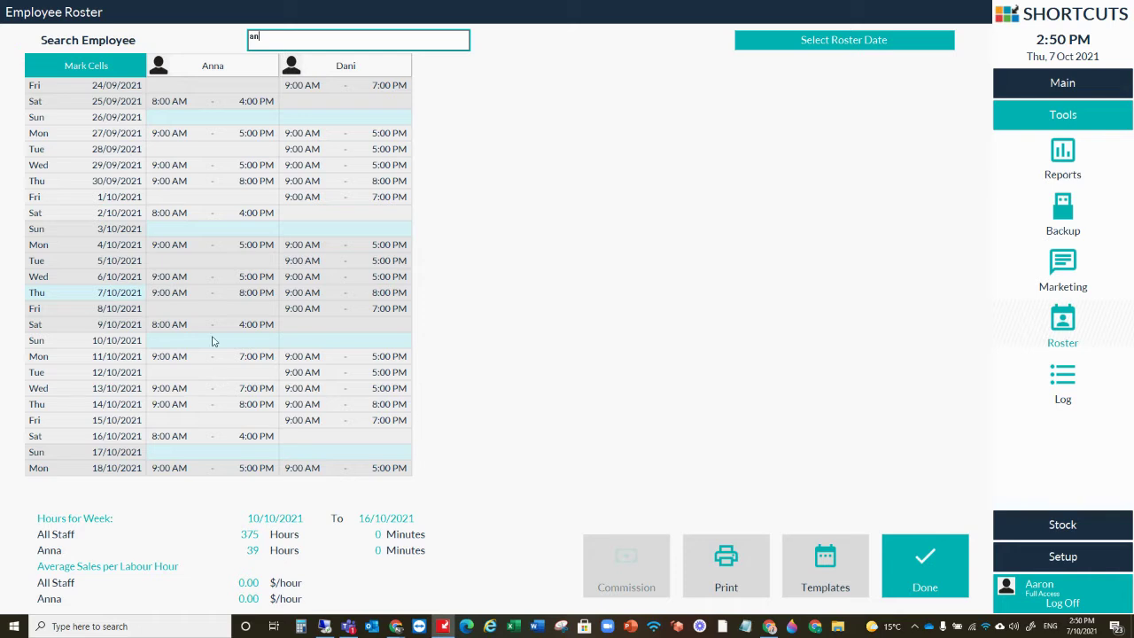
Step: Mark the first listed employee's roster cells from Sunday 10/10/2021 through Saturday 16/10/2021
{"action": "scroll", "coordinate": [191, 483], "scroll_direction": "down", "scroll_amount": 6}
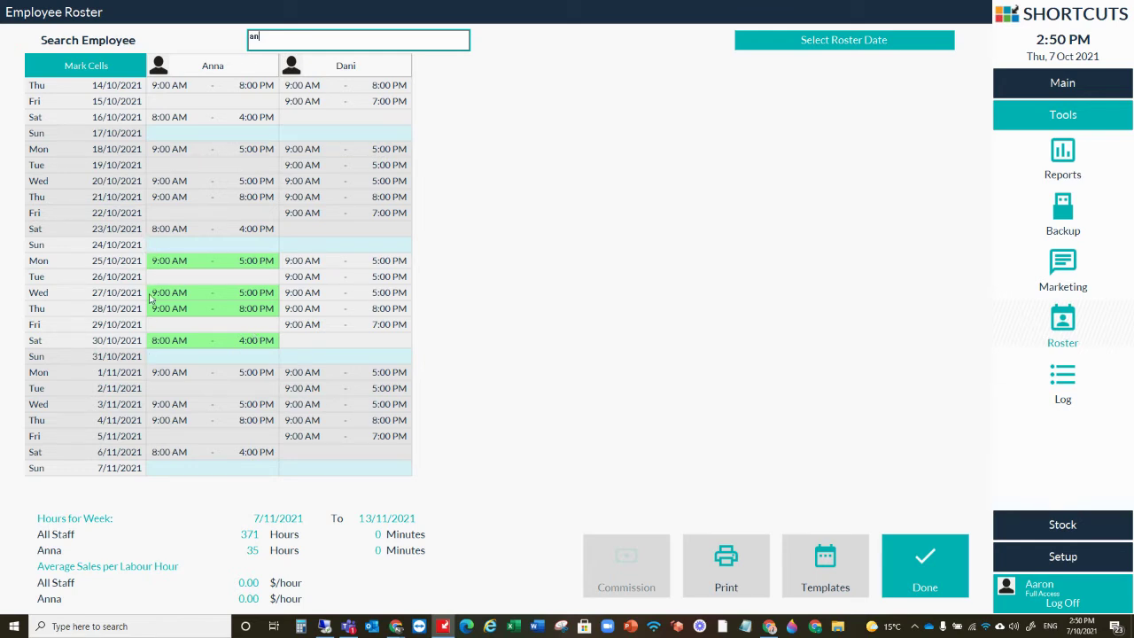
{"action": "scroll", "coordinate": [225, 33], "scroll_direction": "up", "scroll_amount": 5}
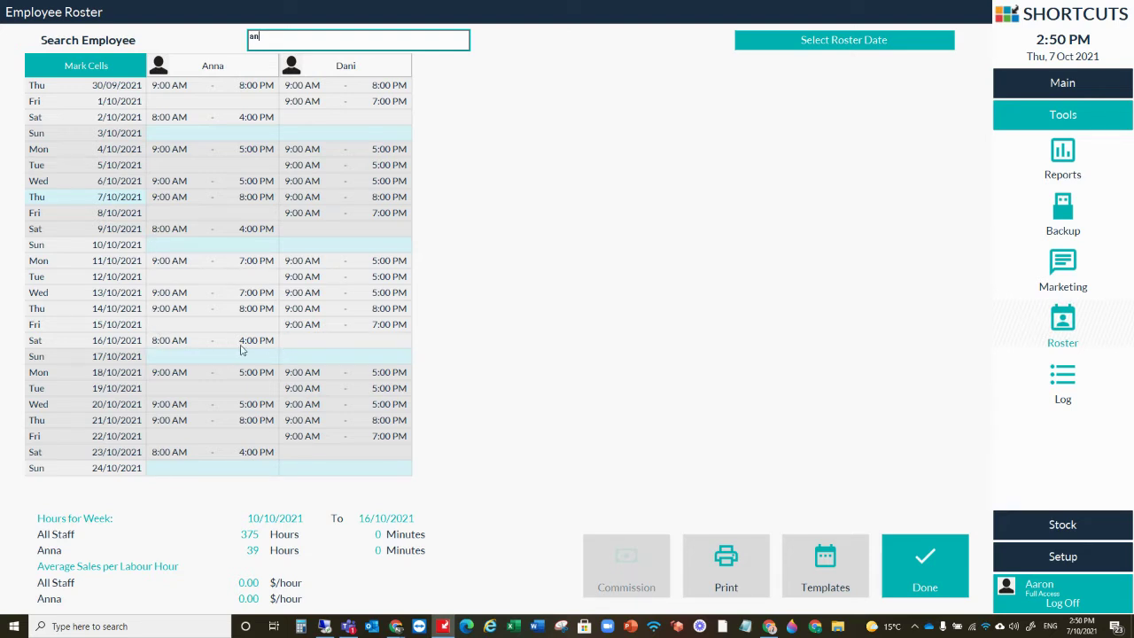
{"action": "left_click", "coordinate": [82, 69]}
{"action": "left_click", "coordinate": [205, 247]}
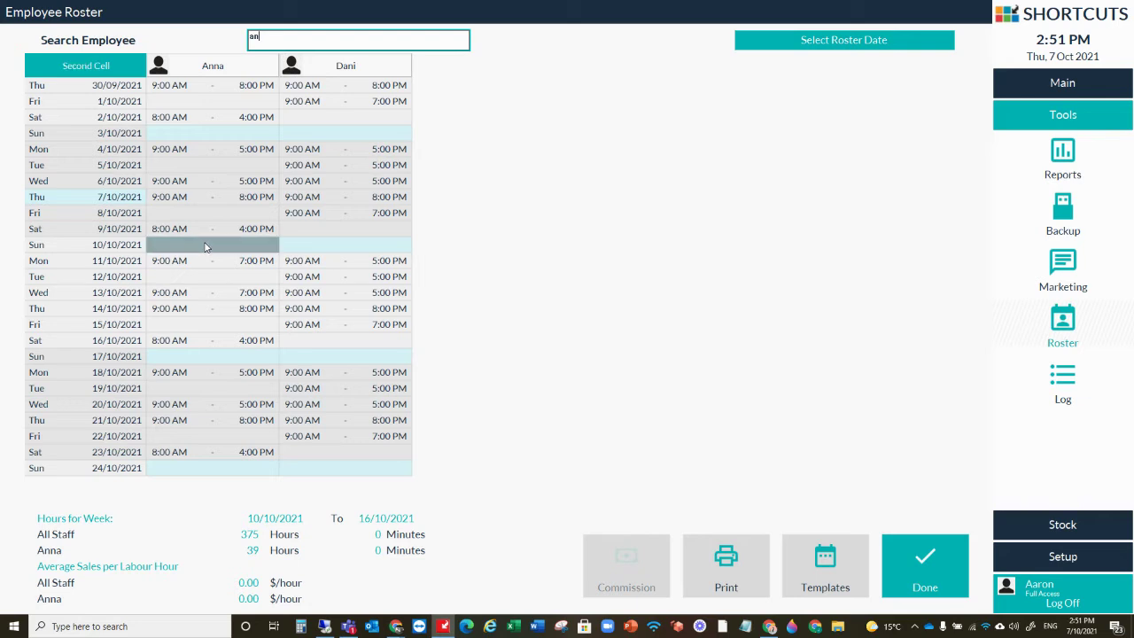
{"action": "left_click", "coordinate": [205, 343]}
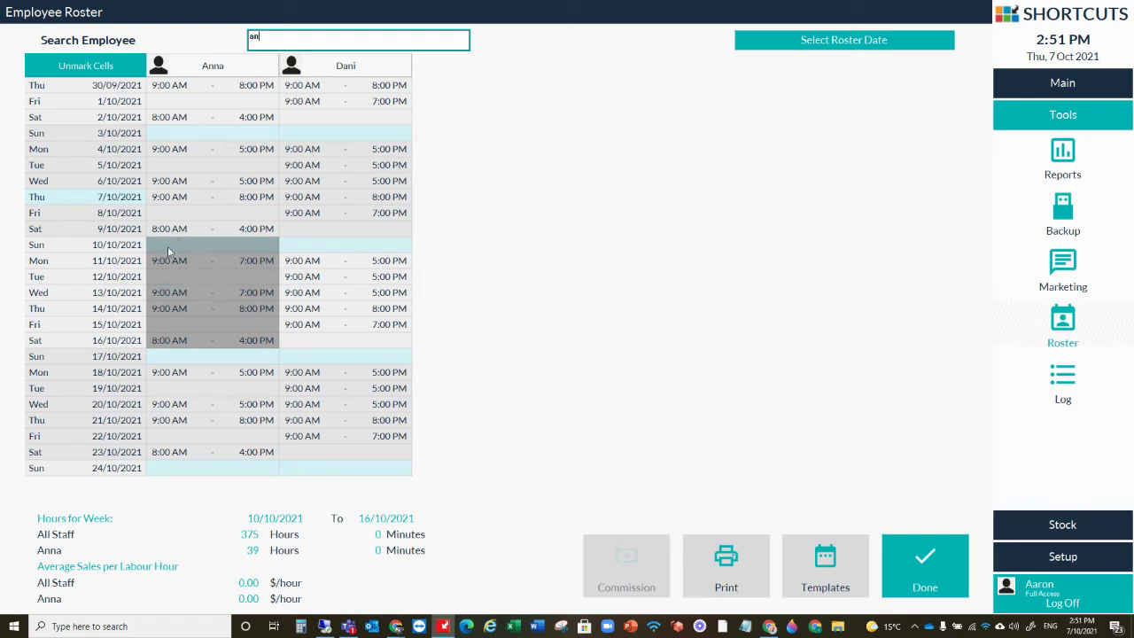
Step: Roster the marked week forward until 1/01/2022, overwriting the existing entries
{"action": "right_click", "coordinate": [217, 288]}
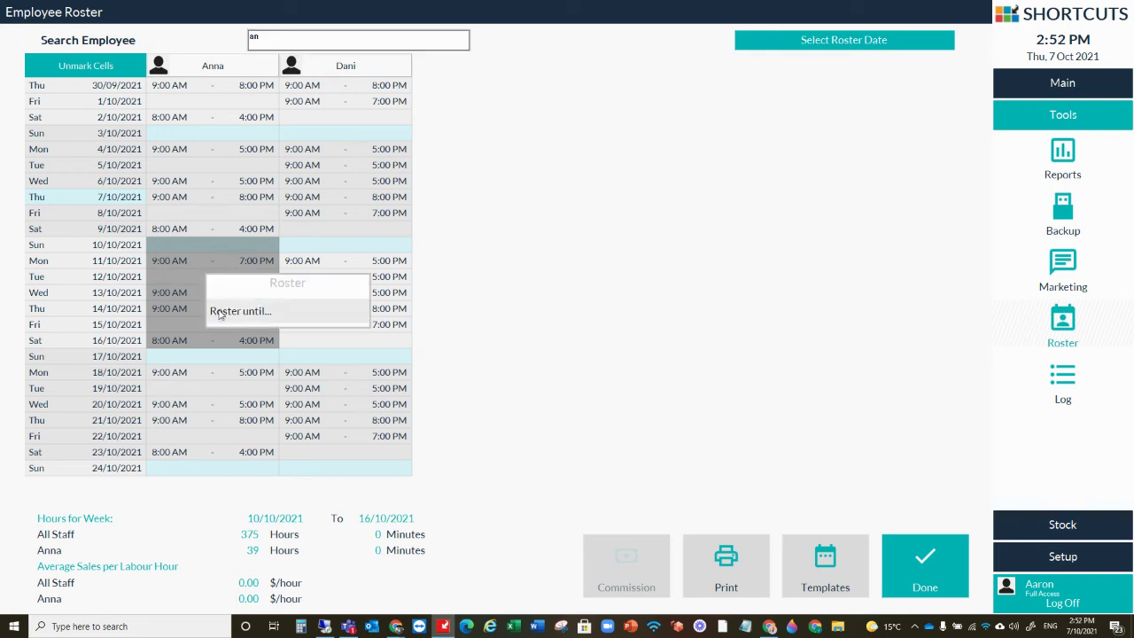
{"action": "left_click", "coordinate": [280, 317]}
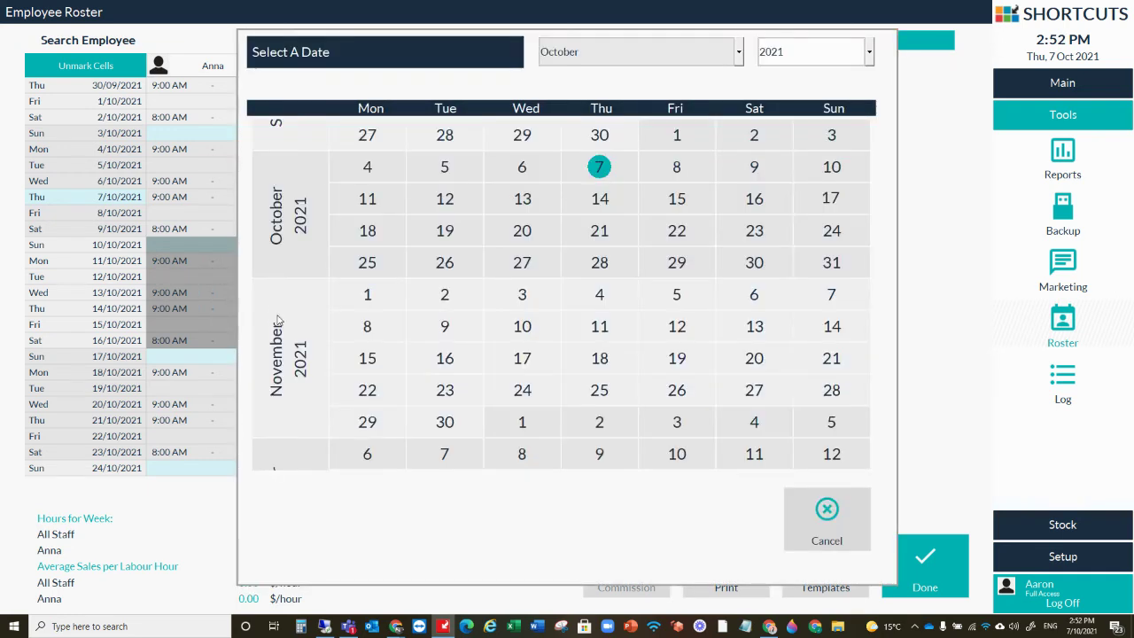
{"action": "left_click", "coordinate": [598, 53]}
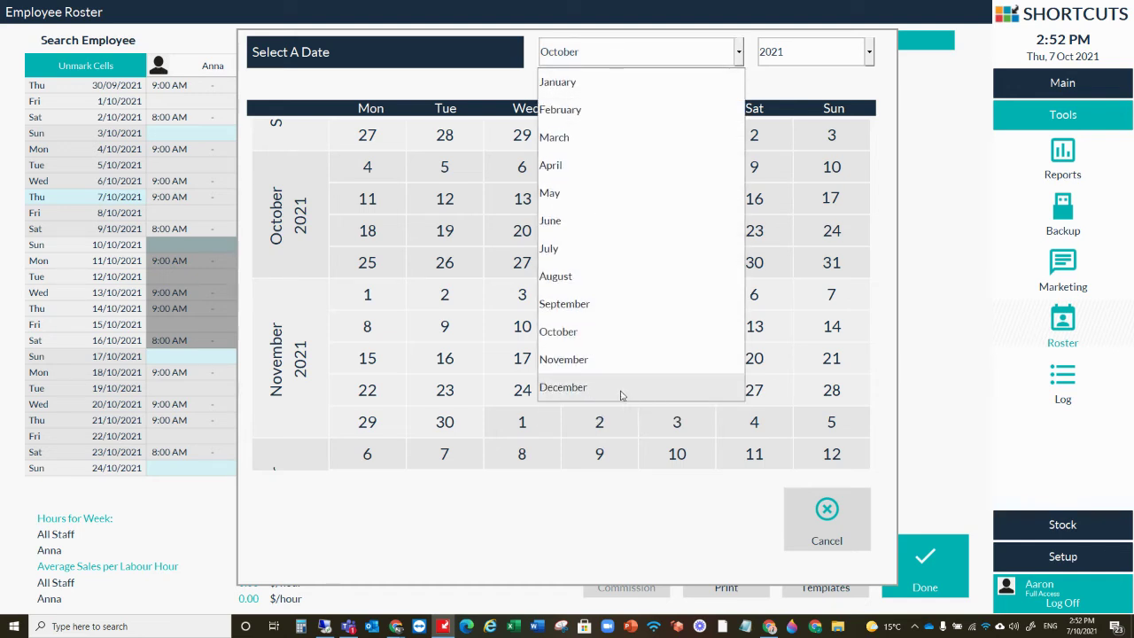
{"action": "left_click", "coordinate": [632, 393]}
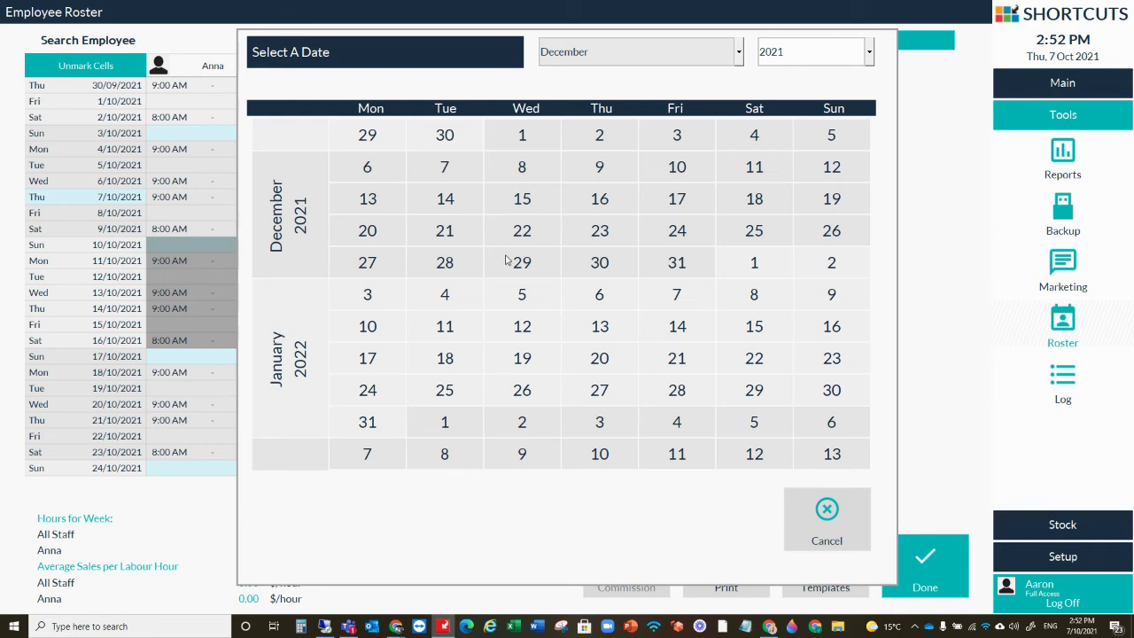
{"action": "left_click", "coordinate": [755, 265]}
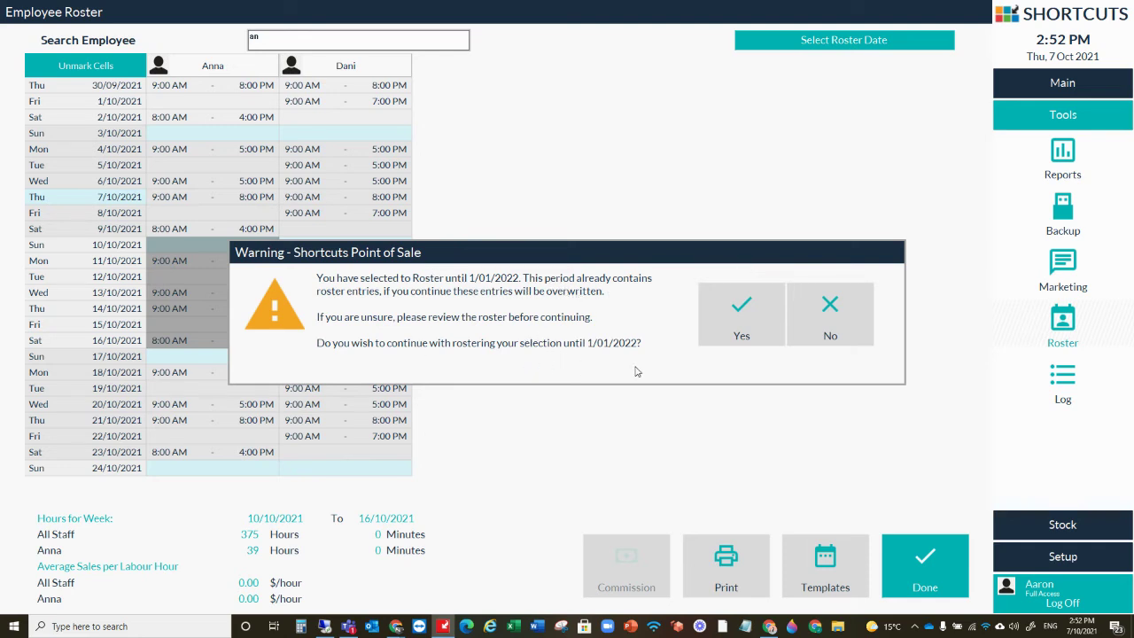
{"action": "left_click", "coordinate": [745, 321]}
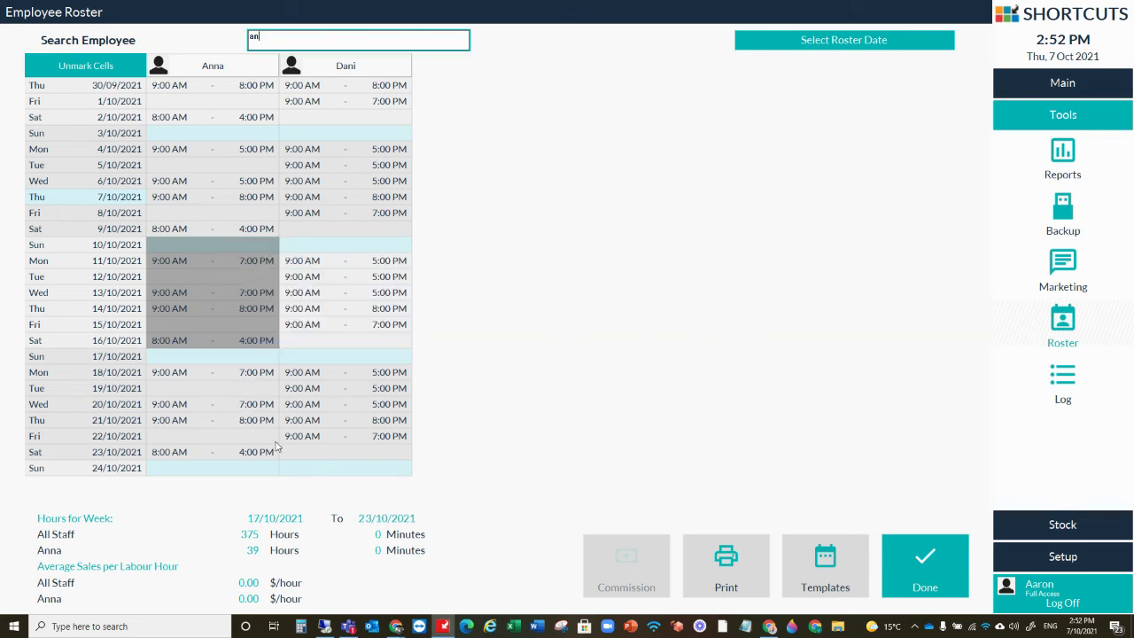
Step: Change the first listed employee's Monday 25/10/2021 shift type to Annual Leave
{"action": "scroll", "coordinate": [271, 448], "scroll_direction": "down", "scroll_amount": 5}
{"action": "scroll", "coordinate": [250, 524], "scroll_direction": "down", "scroll_amount": 10}
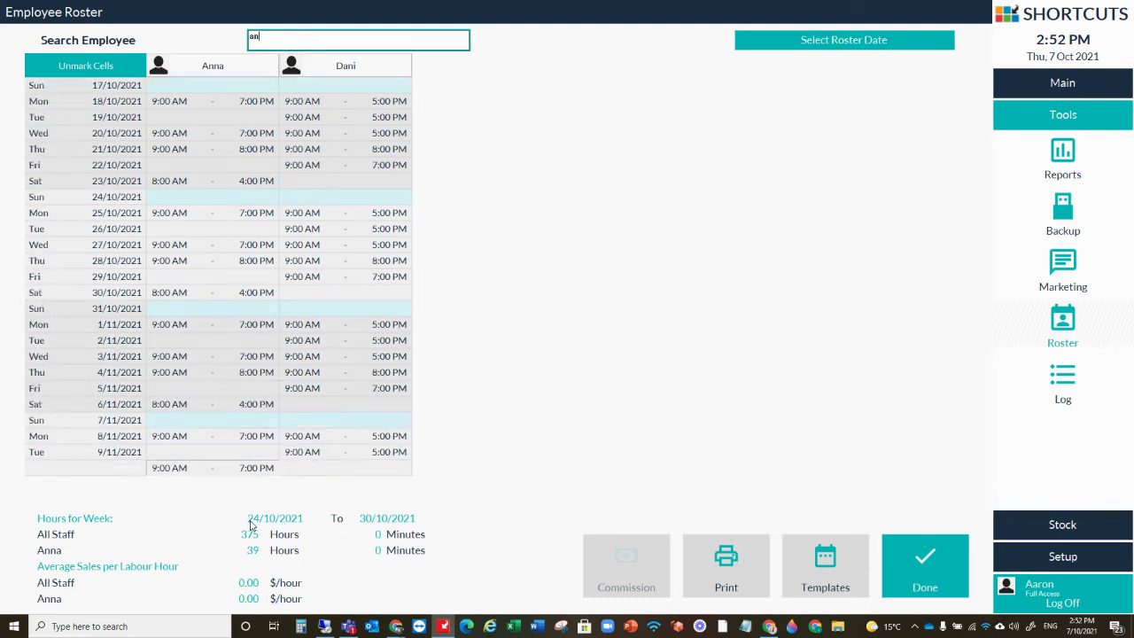
{"action": "scroll", "coordinate": [251, 525], "scroll_direction": "down", "scroll_amount": 1}
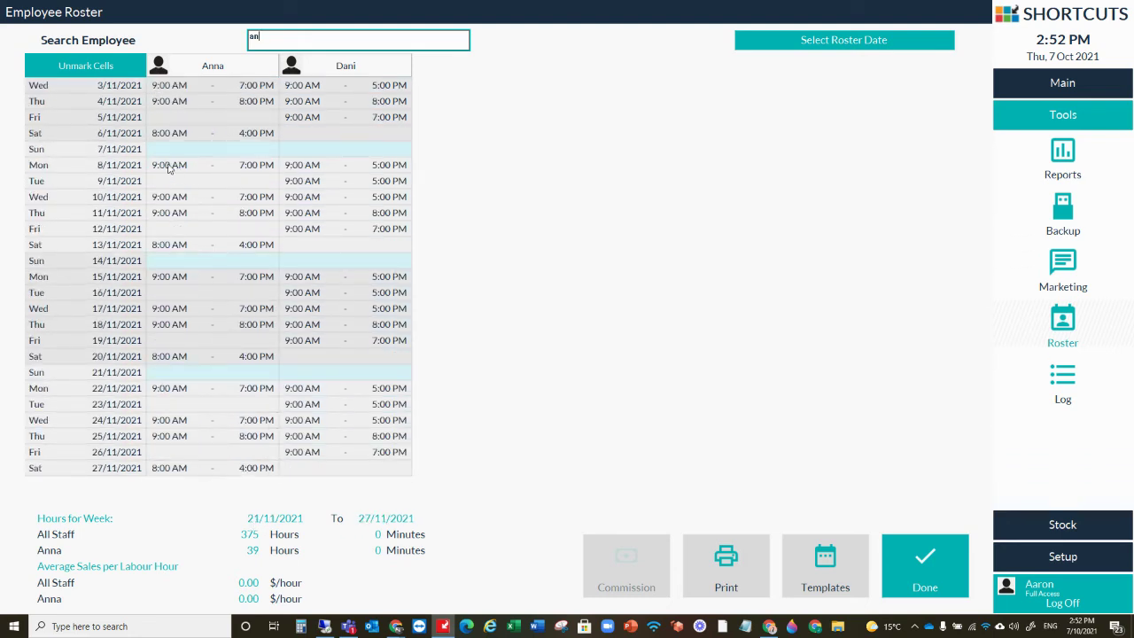
{"action": "scroll", "coordinate": [246, 151], "scroll_direction": "up", "scroll_amount": 3}
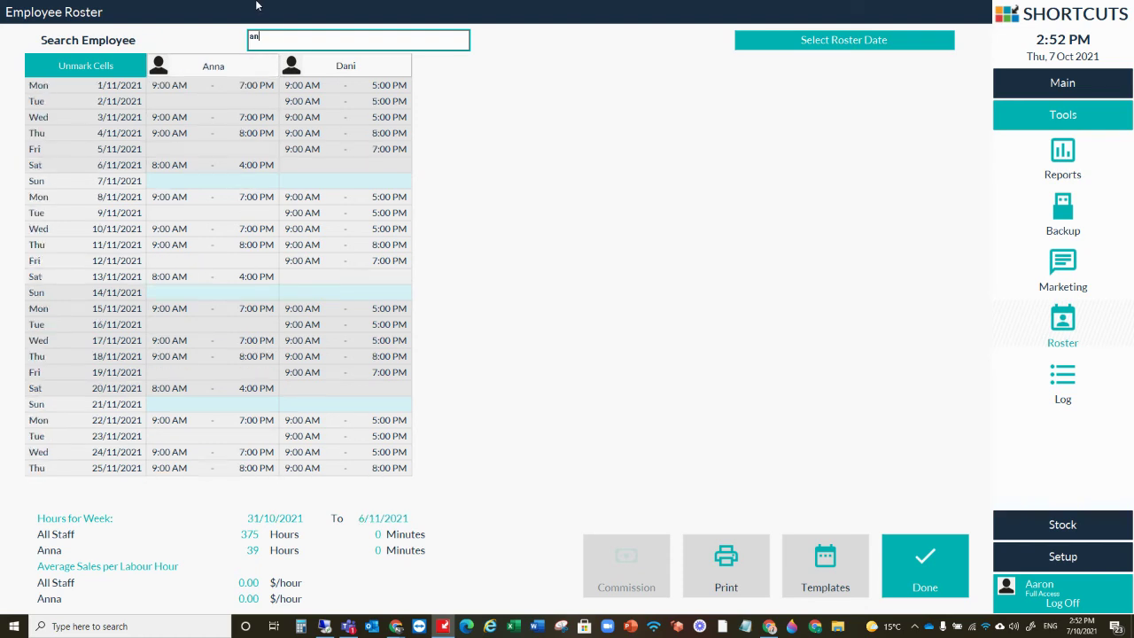
{"action": "scroll", "coordinate": [256, 6], "scroll_direction": "up", "scroll_amount": 3}
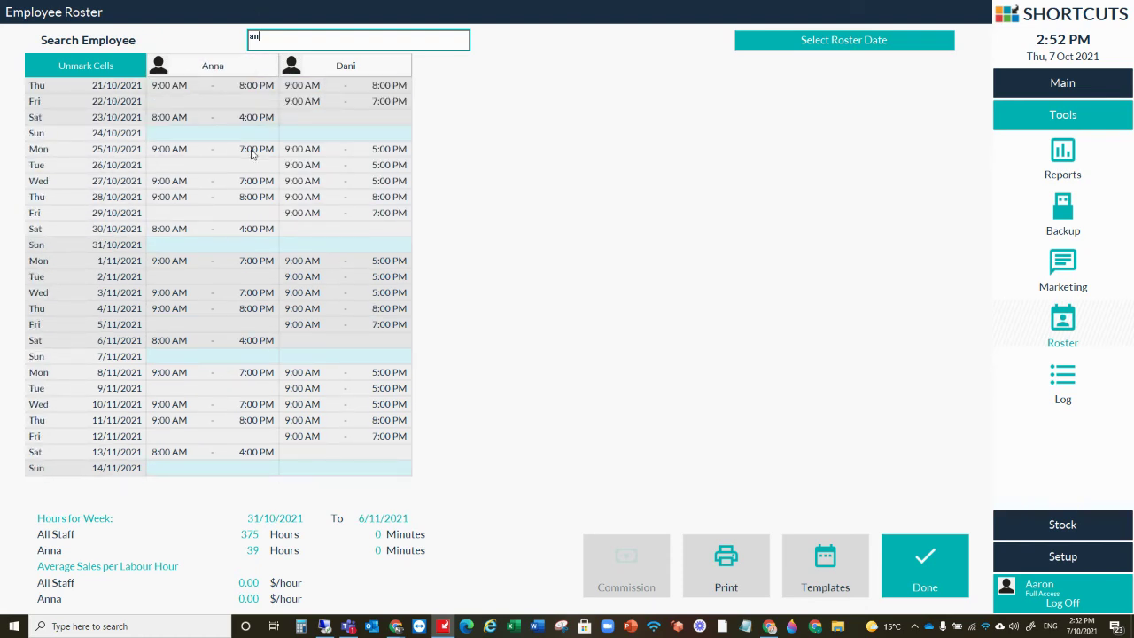
{"action": "double_click", "coordinate": [224, 153]}
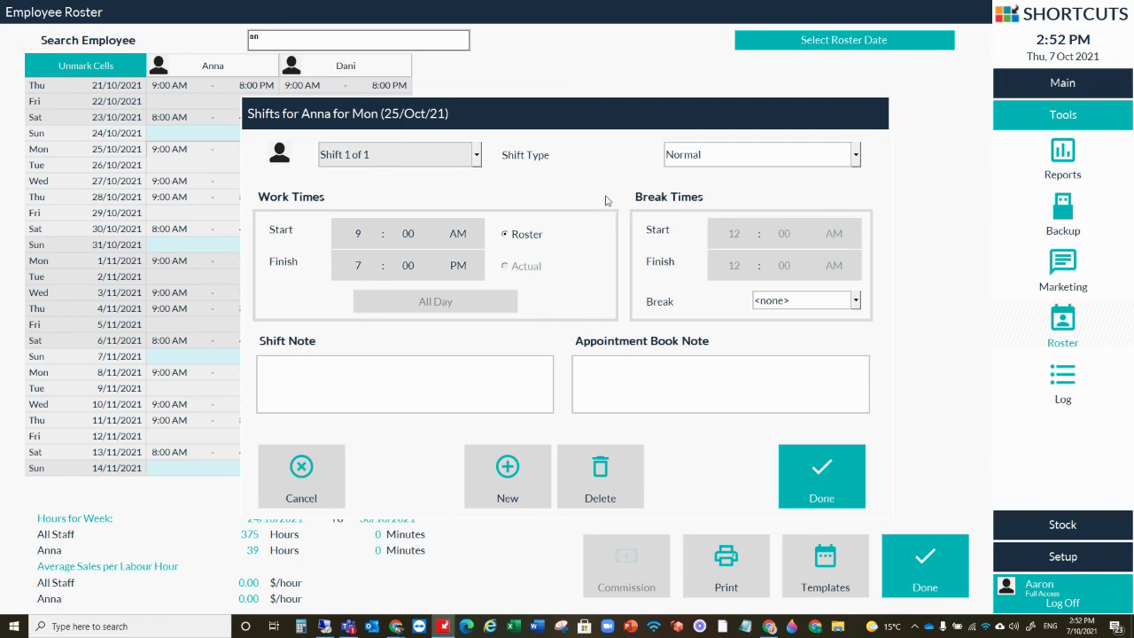
{"action": "left_click", "coordinate": [697, 158]}
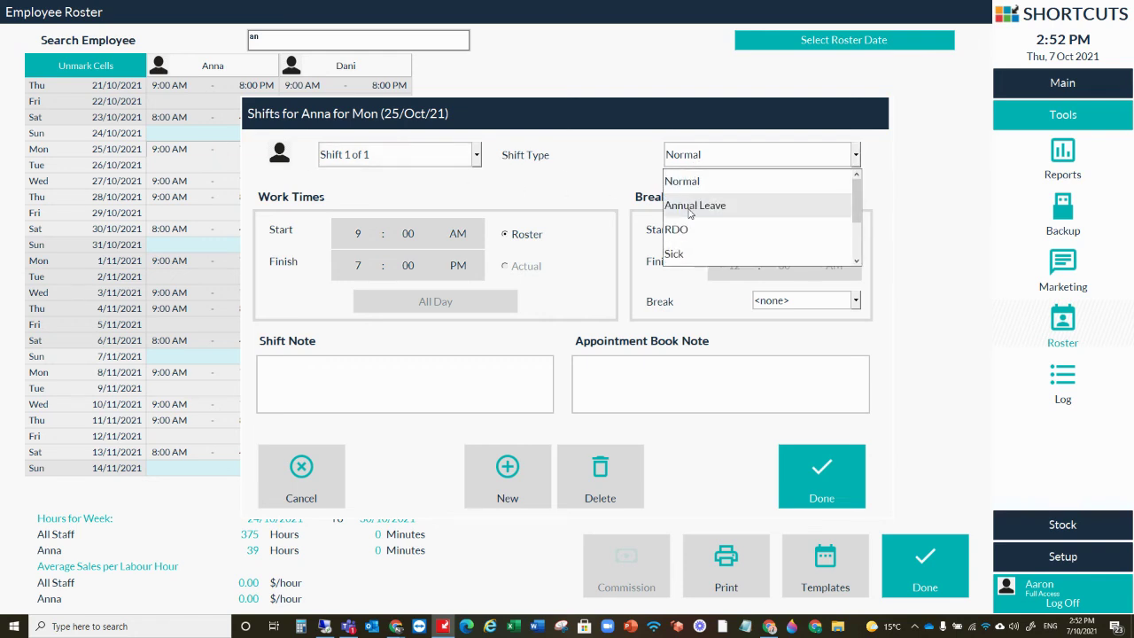
{"action": "left_click", "coordinate": [694, 202]}
{"action": "left_click", "coordinate": [834, 493]}
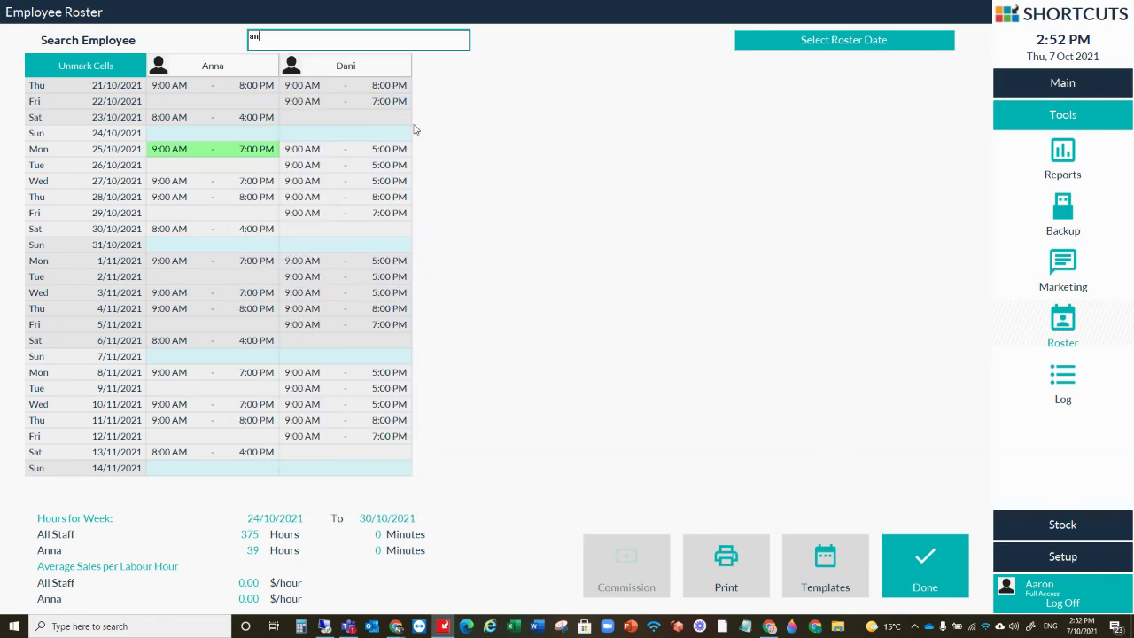
Step: Change the same employee's Wednesday 27/10/2021 shift type to Annual Leave, then close the roster and show the main options
{"action": "left_click", "coordinate": [222, 184]}
{"action": "left_click", "coordinate": [697, 156]}
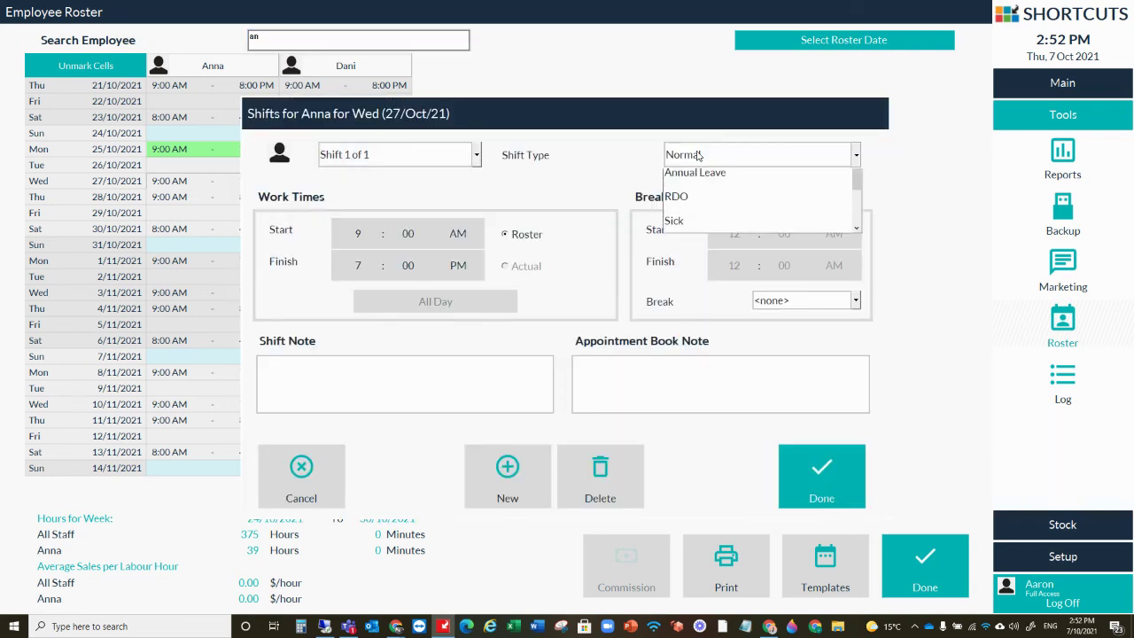
{"action": "left_click", "coordinate": [709, 202]}
{"action": "left_click", "coordinate": [822, 467]}
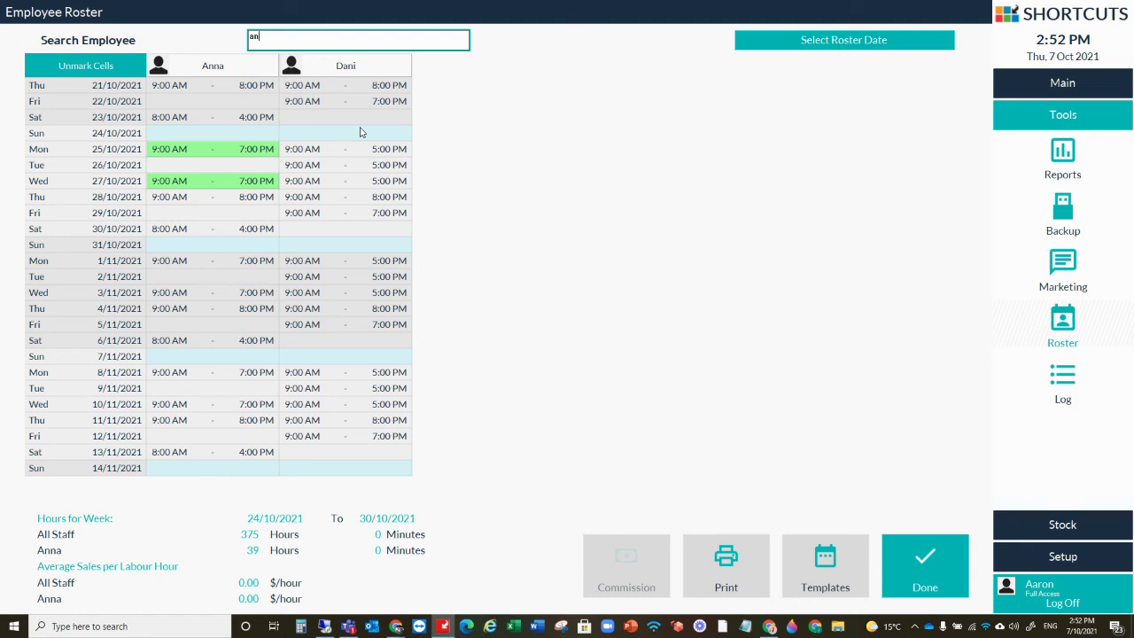
{"action": "left_click", "coordinate": [921, 563]}
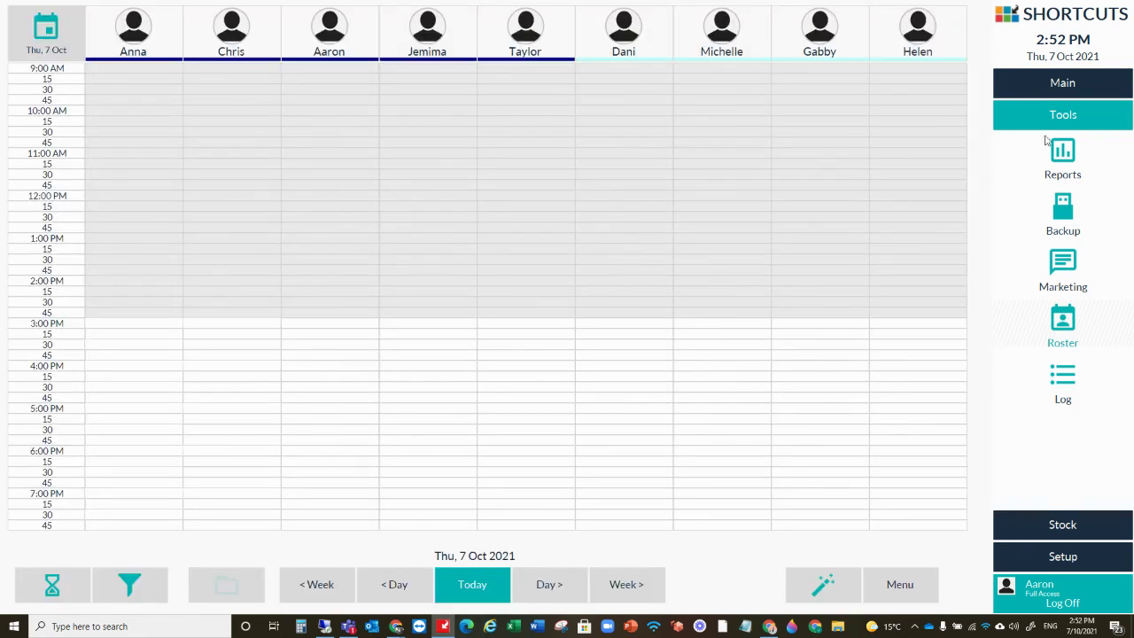
{"action": "left_click", "coordinate": [1044, 92]}
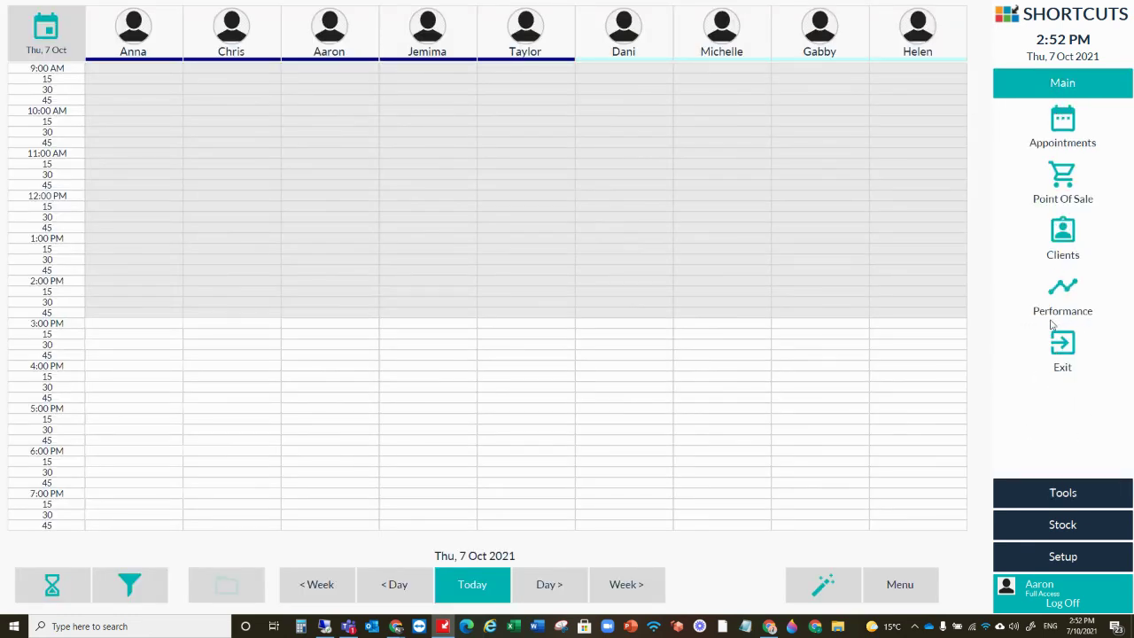